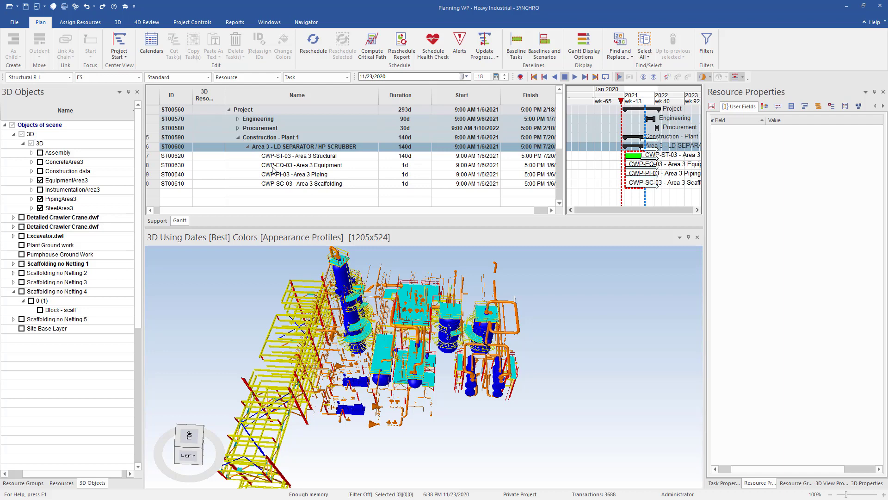
# Examine which model objects belong to the CWP-EQ-03, CWP-PI-03 and CWP-ST-03 resource groups, ending with nothing selected.
pyautogui.click(21, 483)
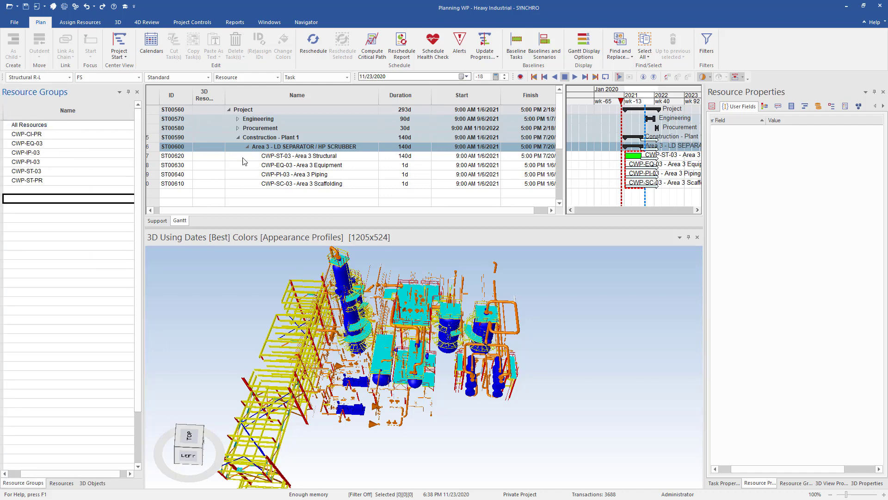
pyautogui.click(47, 144)
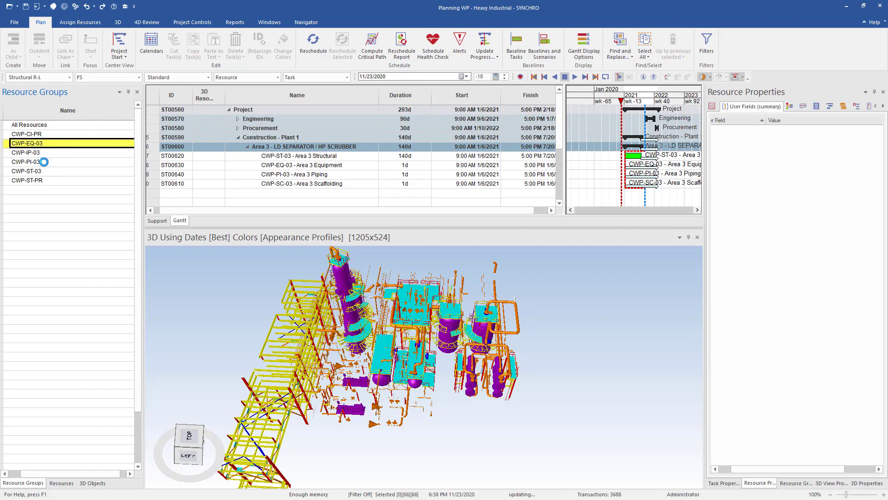
pyautogui.click(43, 162)
pyautogui.click(41, 172)
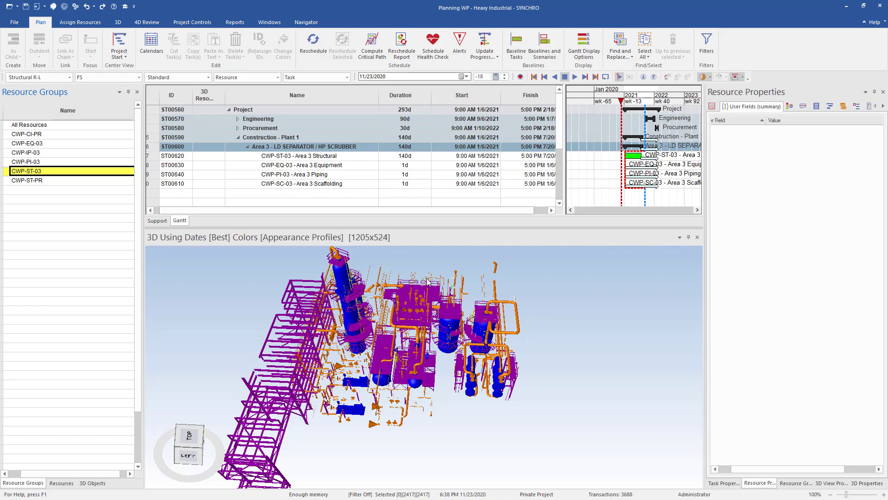
pyautogui.click(573, 377)
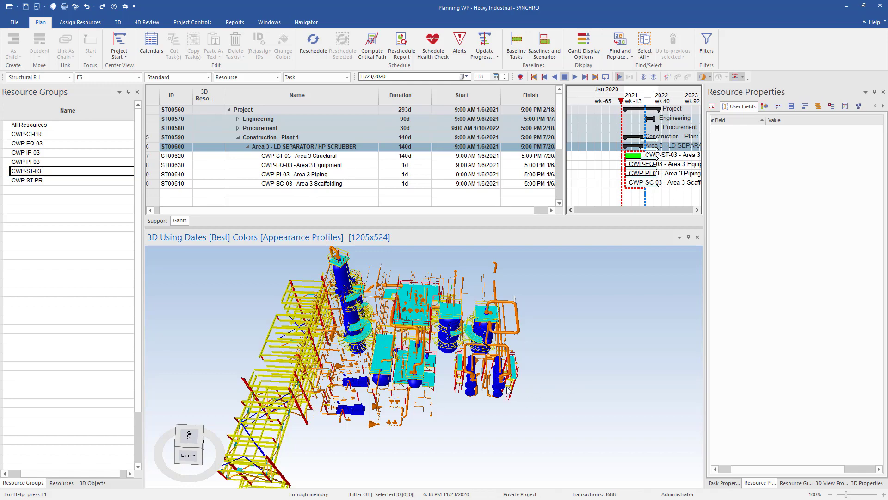
# Isolate the outer pair of horizontal vessels with their surrounding piping and platforms in the 3D view.
pyautogui.scroll(2, 509, 389)
pyautogui.moveTo(509, 389); pyautogui.dragTo(528, 411, button='middle')
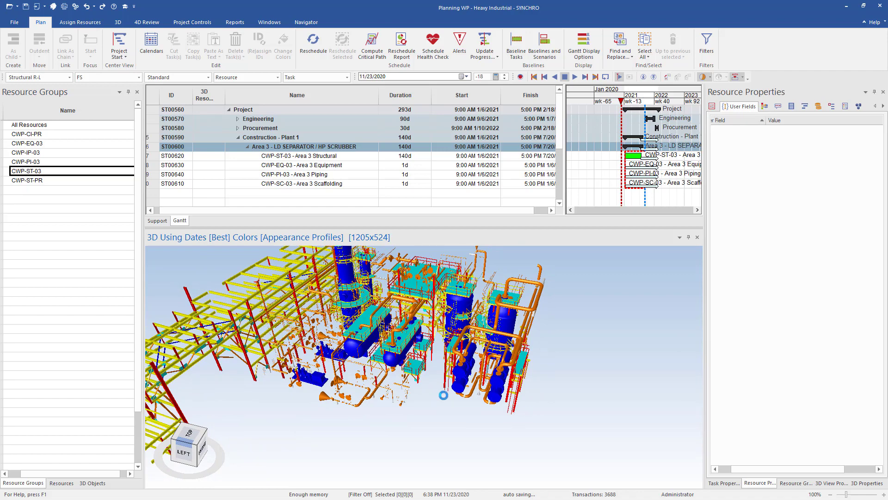
pyautogui.moveTo(441, 395); pyautogui.dragTo(368, 383, button='middle')
pyautogui.moveTo(369, 388); pyautogui.dragTo(467, 391)
pyautogui.moveTo(485, 297); pyautogui.dragTo(387, 438)
pyautogui.moveTo(455, 378); pyautogui.dragTo(434, 368, button='middle')
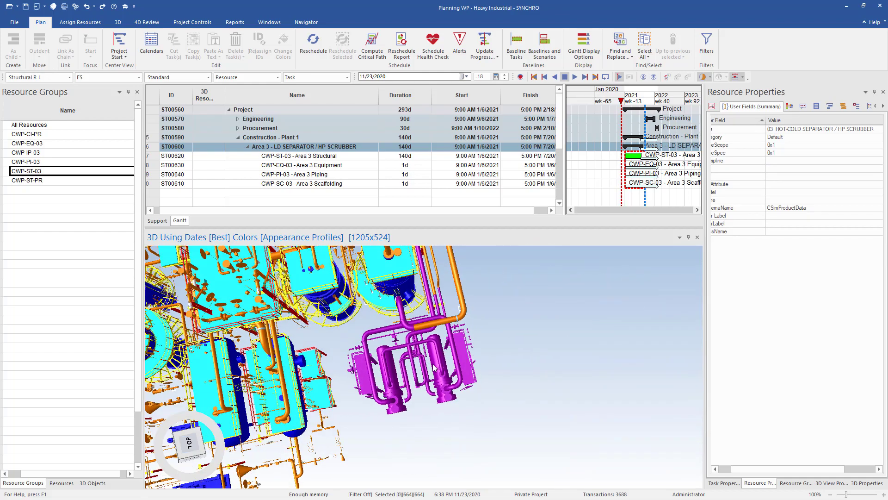
pyautogui.rightClick(434, 368)
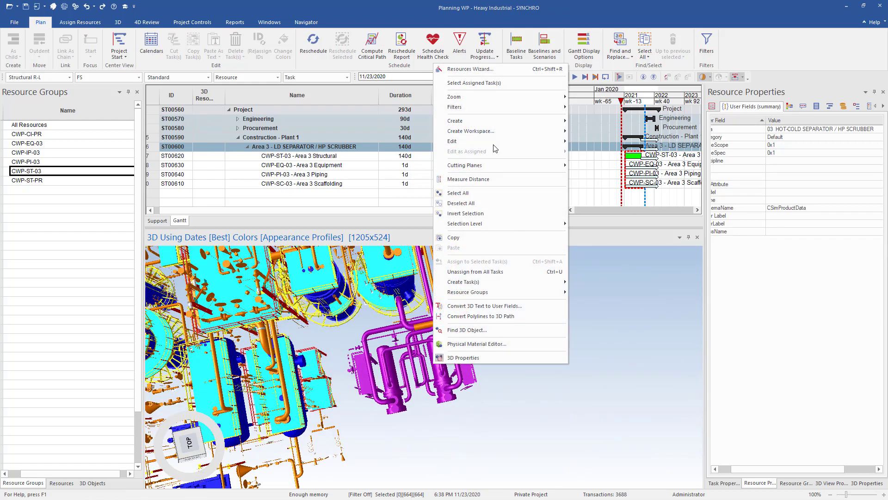
pyautogui.moveTo(506, 108)
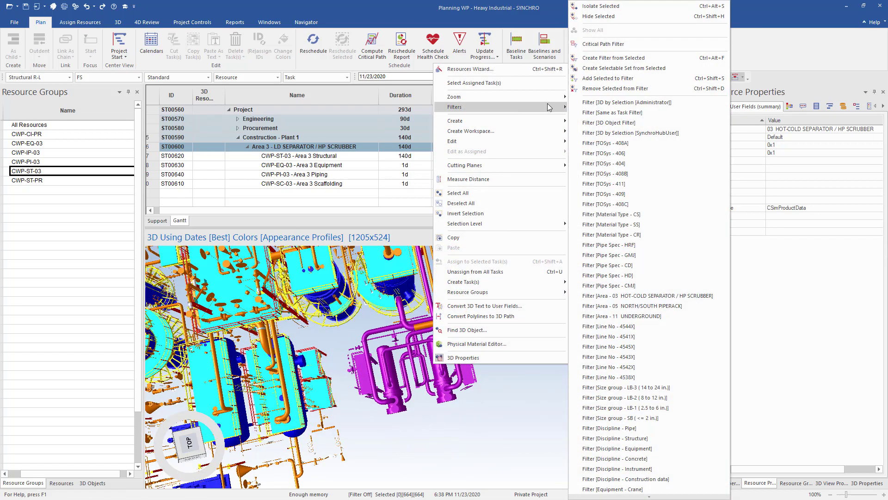
pyautogui.click(630, 6)
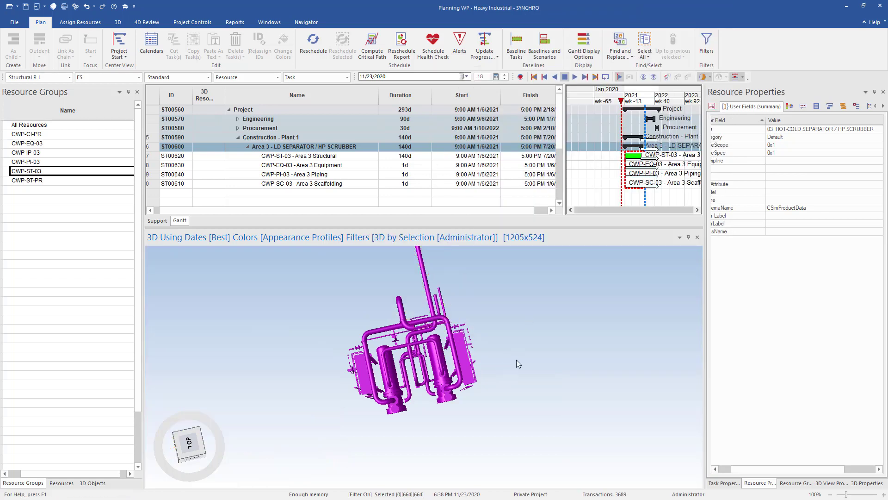
pyautogui.click(548, 418)
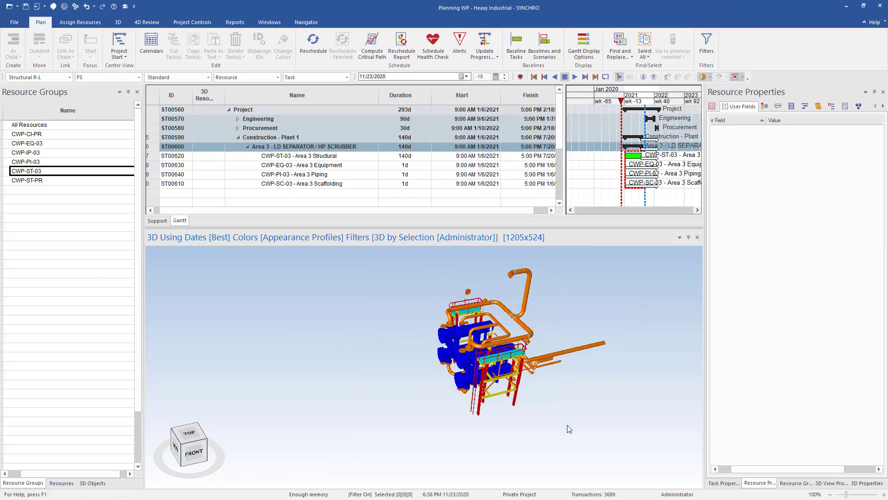
# Hide the long pipe runs that extend beyond the isolated vessel section.
pyautogui.moveTo(532, 371)
pyautogui.mouseDown(button='middle')
pyautogui.moveTo(476, 395)
pyautogui.moveTo(520, 361)
pyautogui.mouseUp(button='middle')
pyautogui.scroll(6, 479, 370)
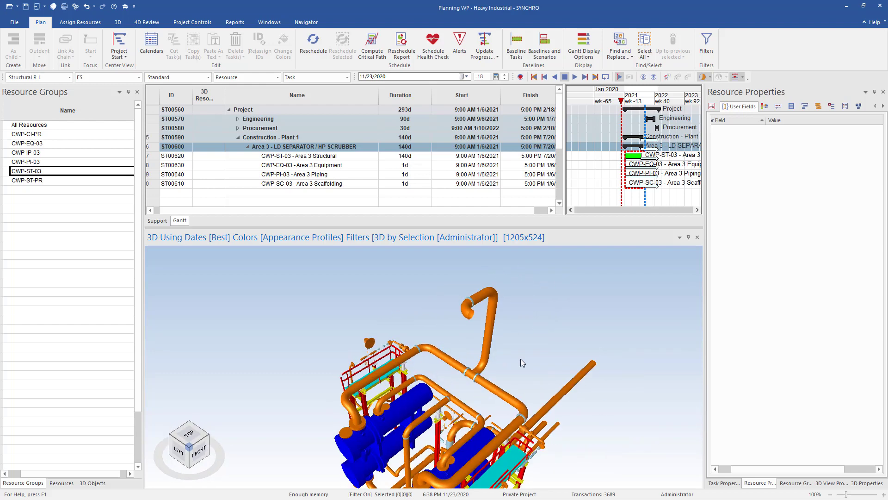
pyautogui.scroll(-2, 482, 364)
pyautogui.click(487, 346)
pyautogui.scroll(-3, 483, 328)
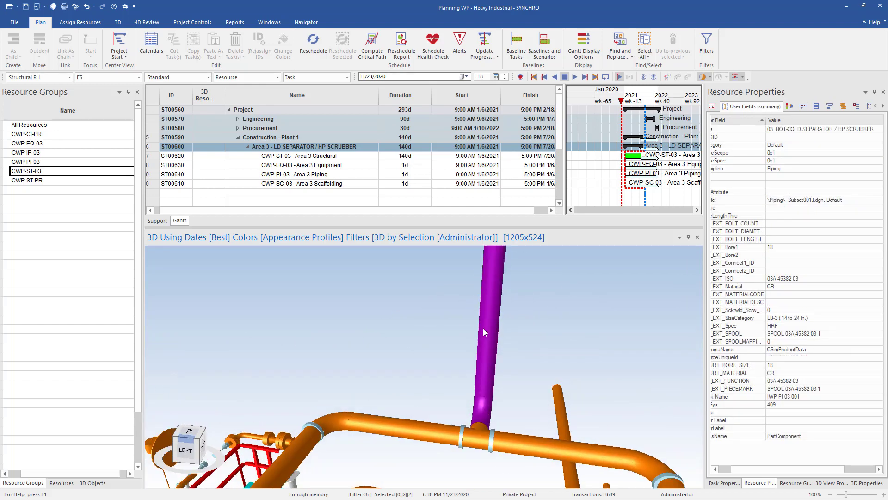
pyautogui.keyDown('ctrl'); pyautogui.moveTo(462, 258); pyautogui.dragTo(506, 294); pyautogui.keyUp('ctrl')
pyautogui.moveTo(569, 323); pyautogui.dragTo(548, 405, button='middle')
pyautogui.rightClick(347, 347)
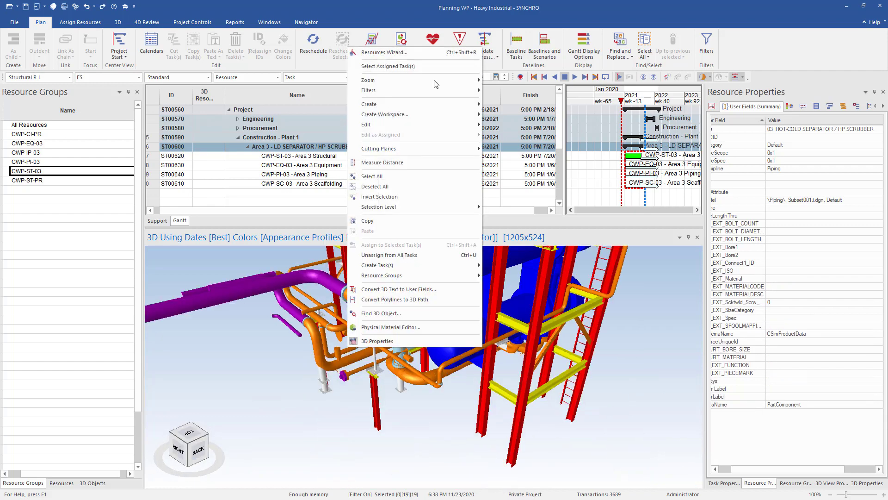
pyautogui.moveTo(417, 89)
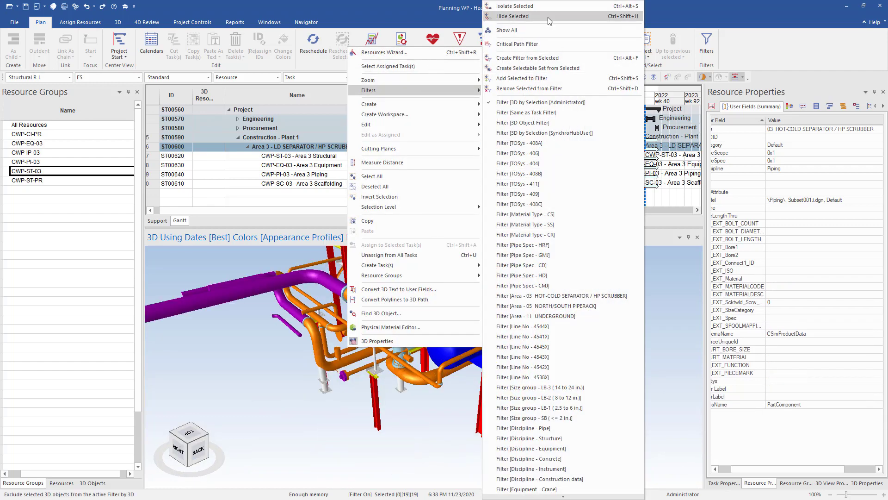
pyautogui.click(509, 17)
pyautogui.moveTo(278, 300); pyautogui.dragTo(345, 331, button='middle')
pyautogui.scroll(-2, 338, 387)
pyautogui.scroll(-3, 376, 370)
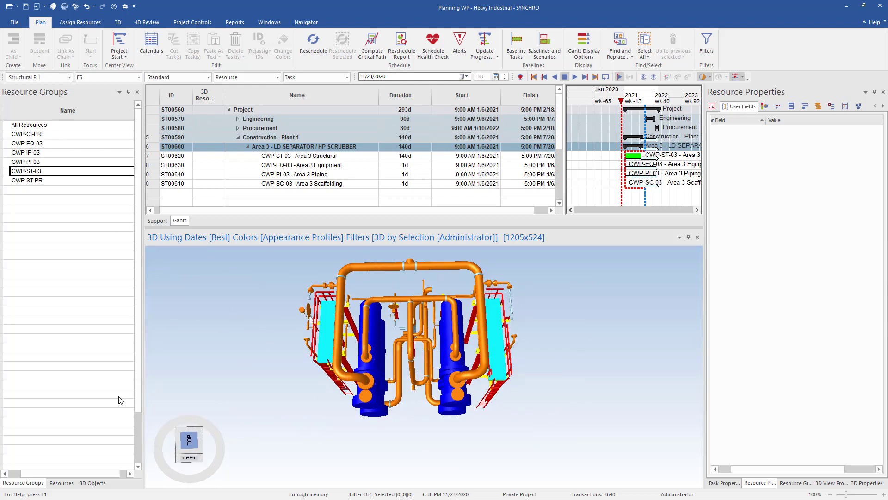
# Turn off the display of EquipmentArea3 and SteelArea3 in the 3D objects tree, keeping only PipingArea3.
pyautogui.click(93, 482)
pyautogui.click(34, 180)
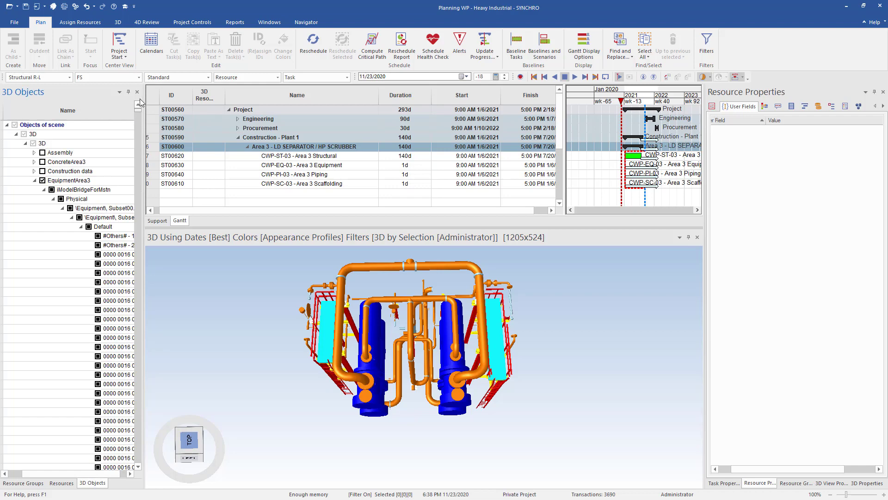
pyautogui.click(34, 180)
pyautogui.click(34, 198)
pyautogui.click(32, 208)
pyautogui.click(40, 180)
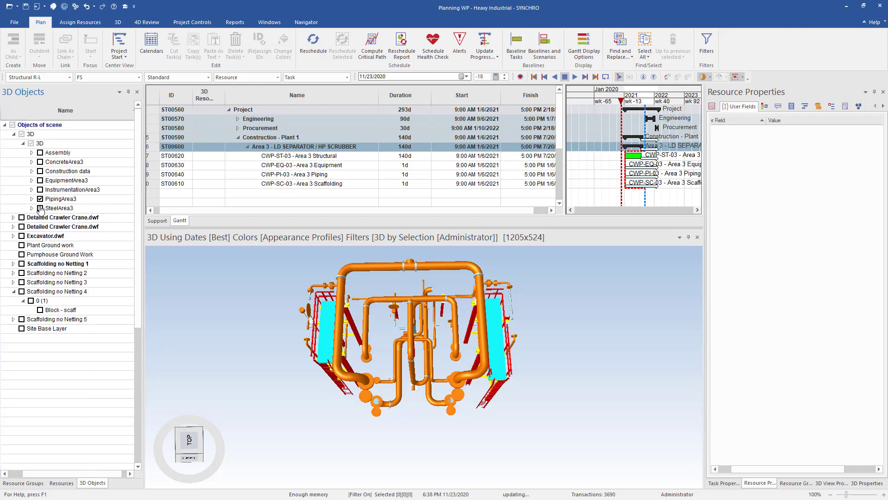
pyautogui.click(40, 208)
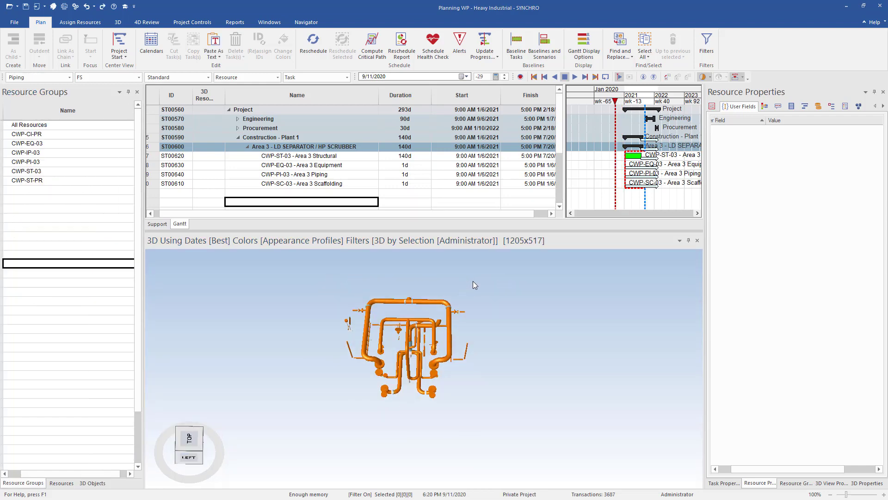
# Create a resource group named "IWP-PI-03-001 - Sec 1 Piping" from all the isolated piping objects.
pyautogui.moveTo(473, 282); pyautogui.dragTo(329, 419)
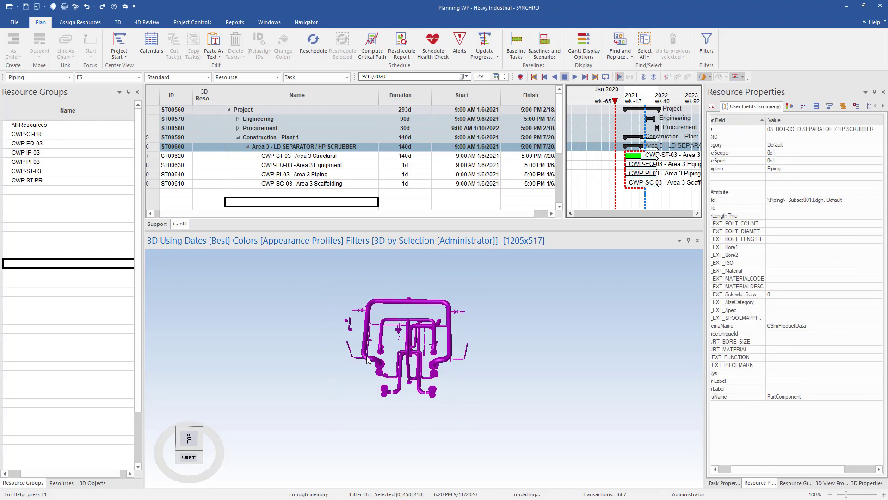
pyautogui.rightClick(404, 359)
pyautogui.moveTo(467, 284)
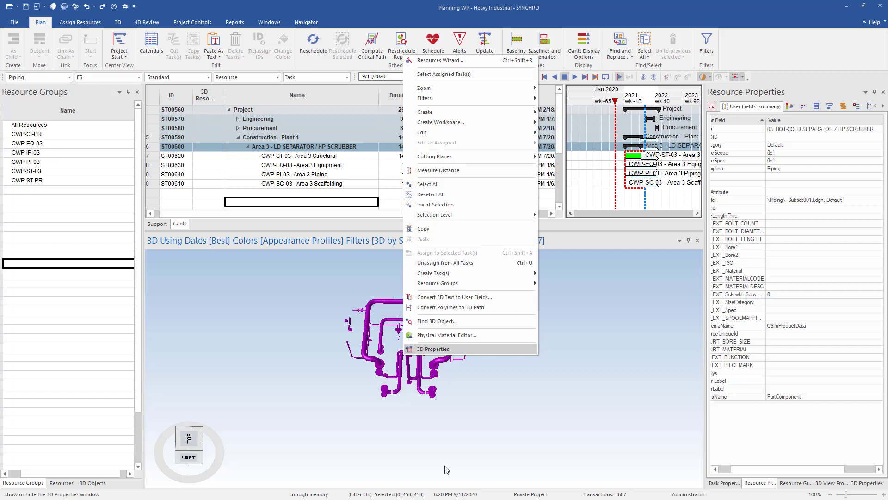
pyautogui.moveTo(507, 287)
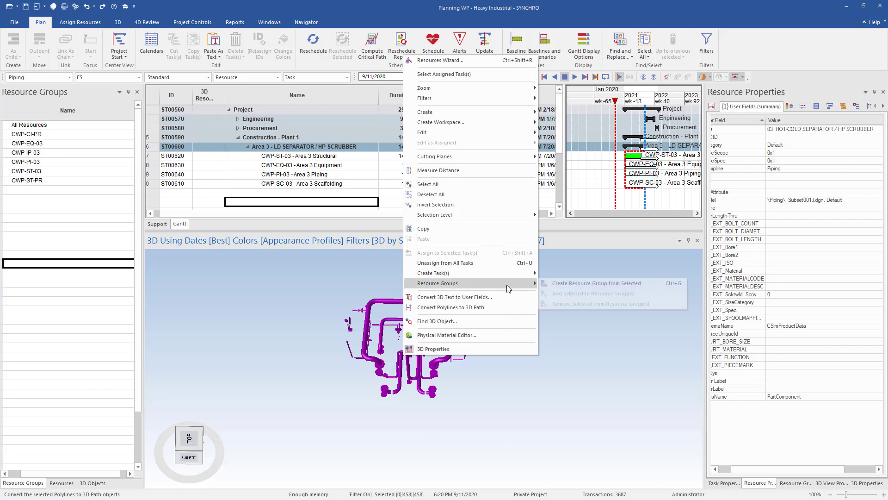
pyautogui.click(601, 283)
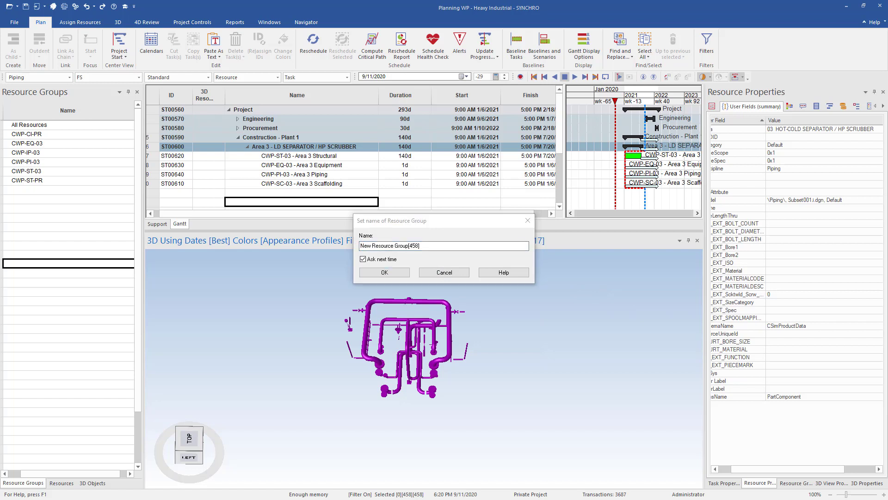
pyautogui.write('IWP-PI-03-001 - Sec 1 Piping')
pyautogui.click(384, 272)
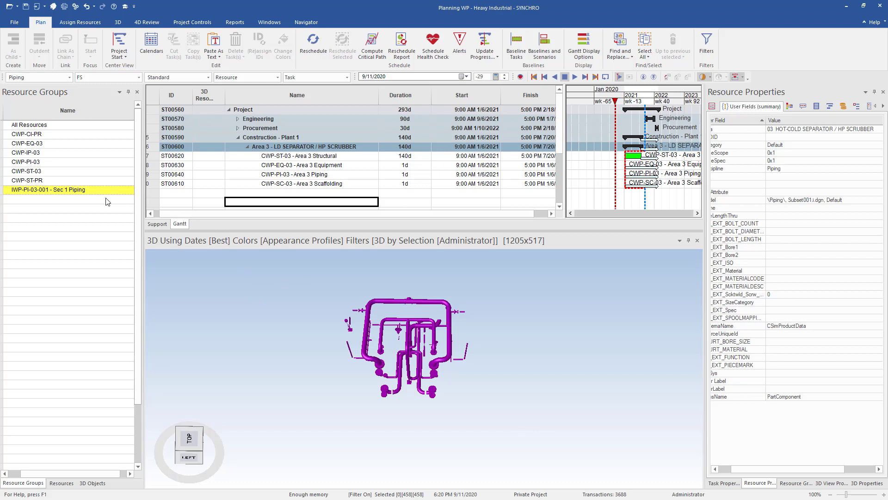
# Create a task from the IWP-PI-03-001 - Sec 1 Piping resource group under the CWP-PI-03 - Area 3 Piping task.
pyautogui.click(286, 184)
pyautogui.click(286, 175)
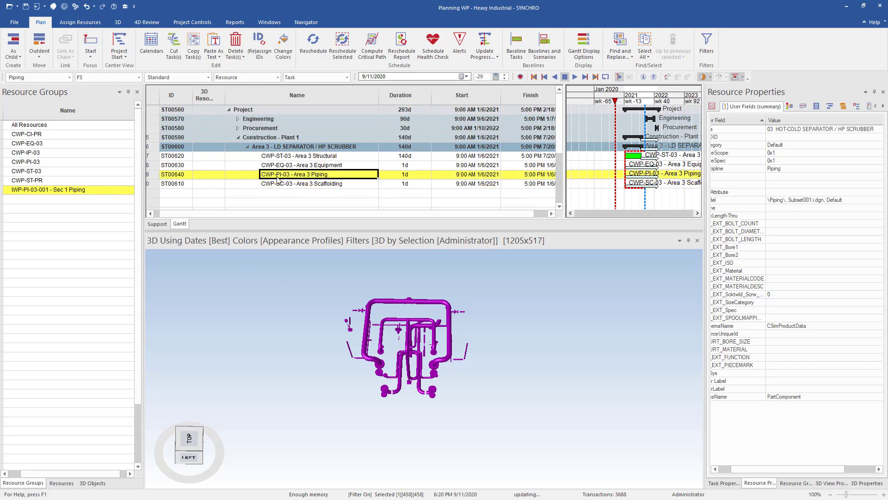
pyautogui.rightClick(63, 189)
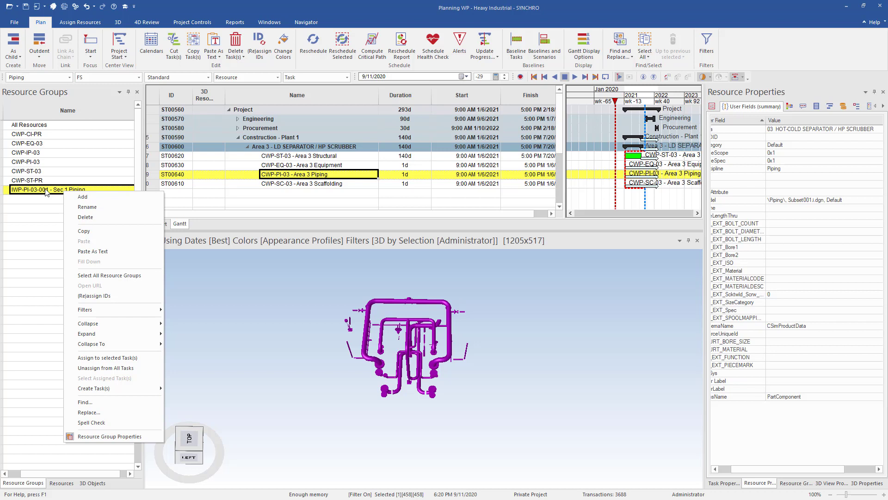
pyautogui.moveTo(99, 389)
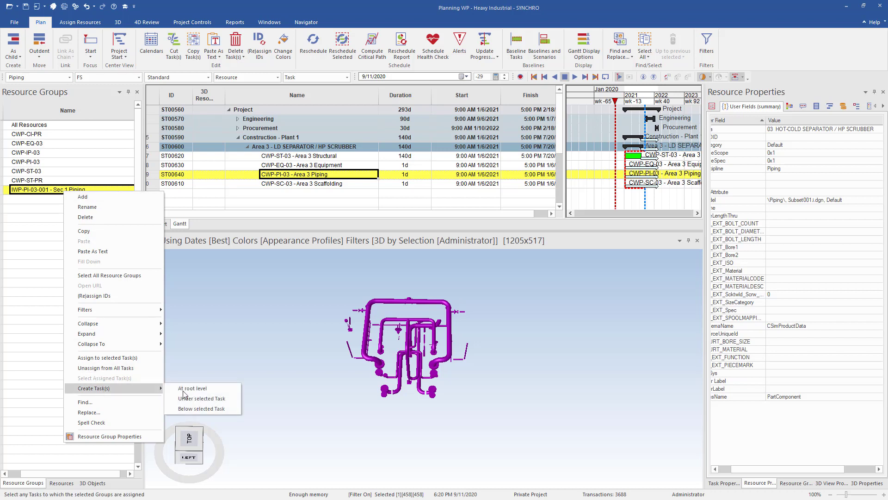
pyautogui.click(202, 399)
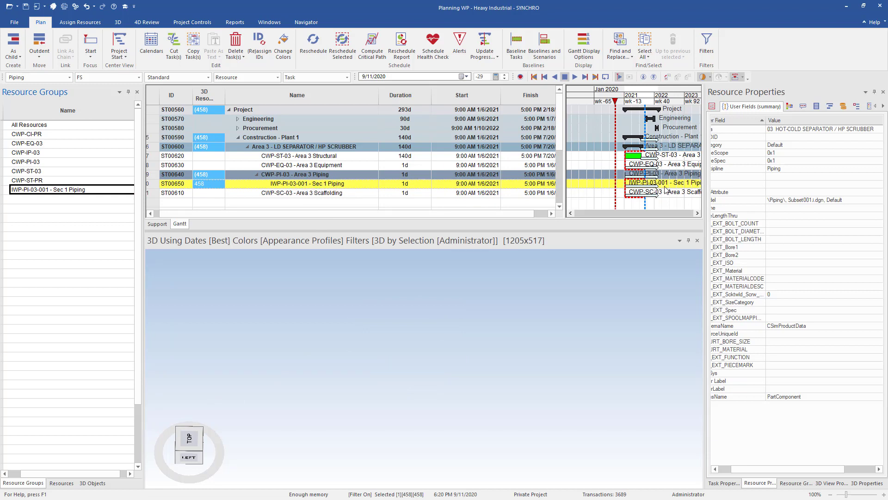
pyautogui.click(552, 203)
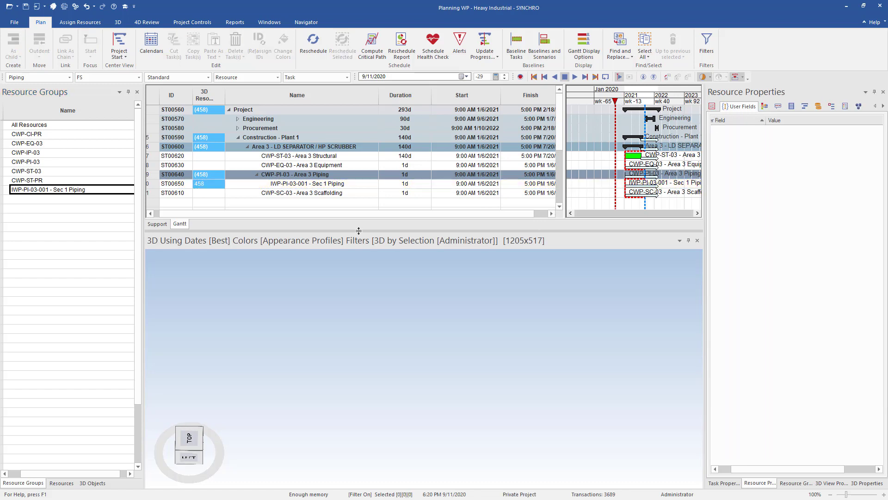
# Set the duration of the IWP-PI-03-001 - Sec 1 Piping task to 40 days.
pyautogui.click(400, 186)
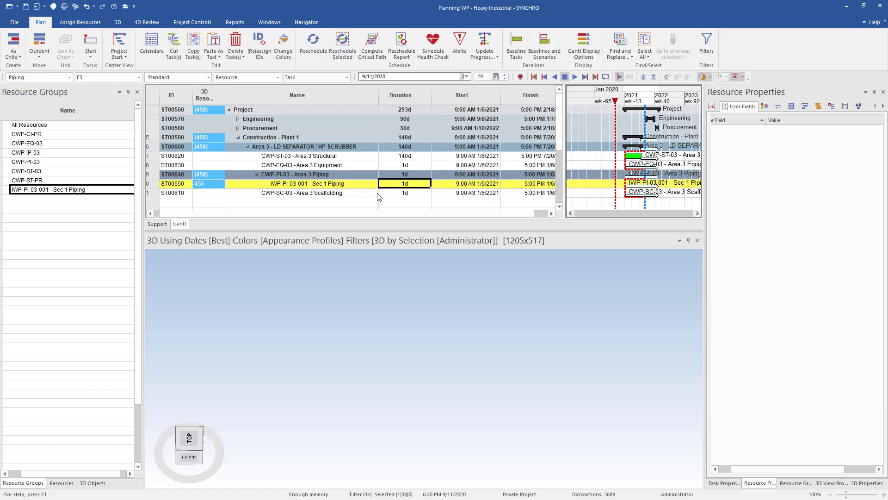
pyautogui.write('40')
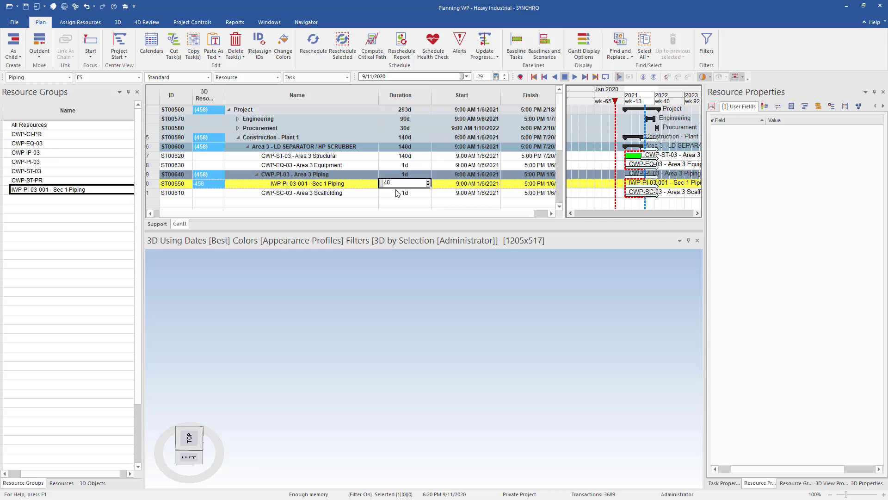
pyautogui.click(362, 186)
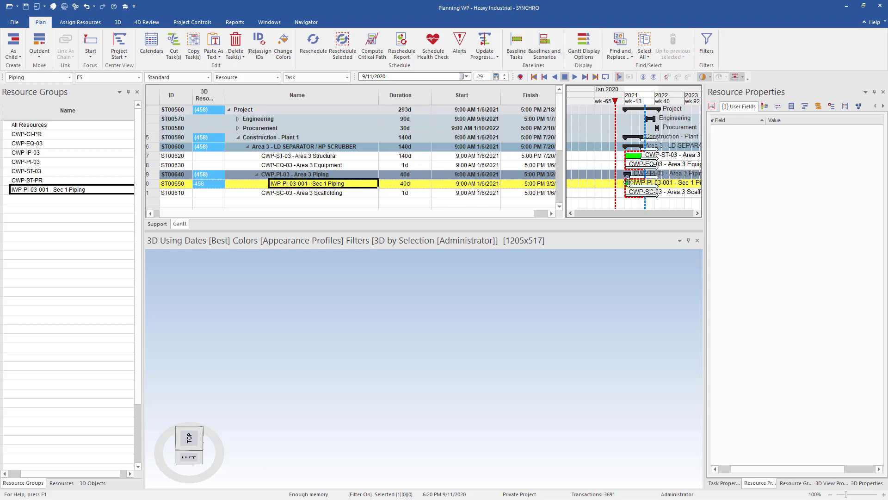
# Move the schedule's focus time to 4/13/2021 and inspect the assigned piping in the 3D view.
pyautogui.moveTo(615, 103); pyautogui.dragTo(634, 104)
pyautogui.moveTo(431, 392); pyautogui.dragTo(402, 365, button='middle')
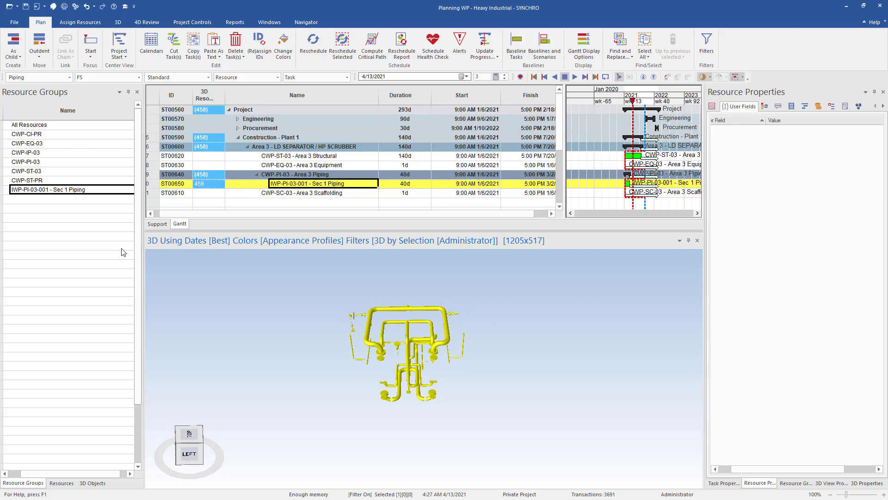
pyautogui.scroll(2, 428, 337)
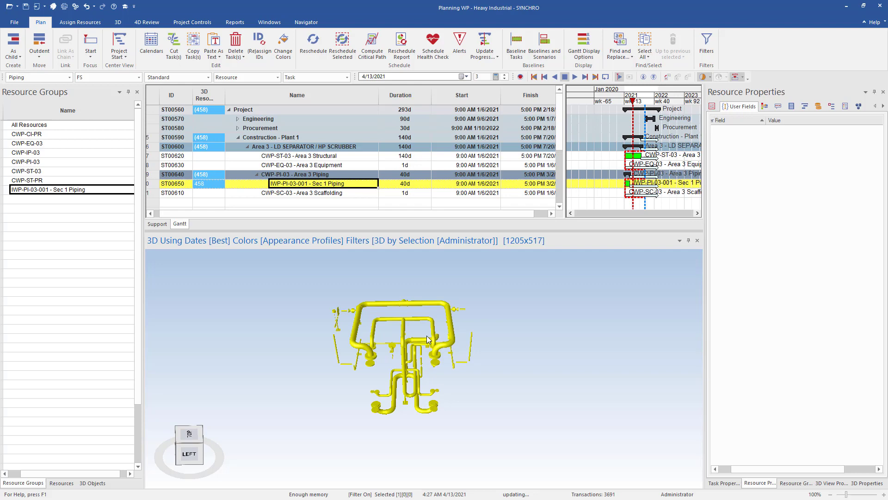
# Unassign all resources from the IWP-PI-03-001 - Sec 1 Piping task.
pyautogui.rightClick(230, 186)
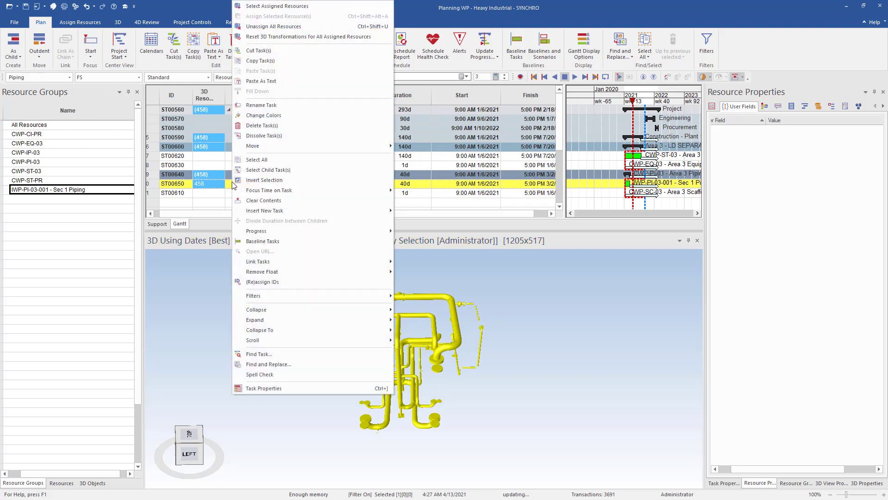
pyautogui.click(277, 26)
pyautogui.moveTo(383, 378); pyautogui.dragTo(367, 395)
pyautogui.scroll(3, 370, 395)
pyautogui.moveTo(361, 356); pyautogui.dragTo(383, 364, button='middle')
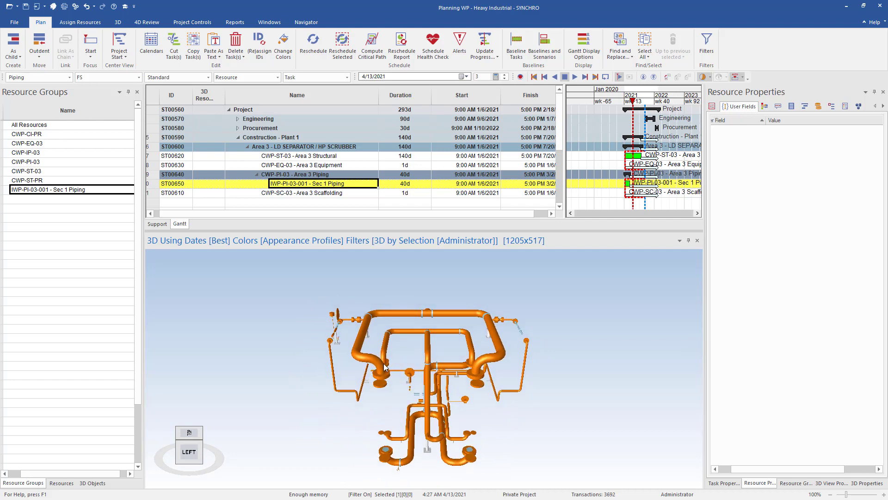
pyautogui.moveTo(379, 366); pyautogui.dragTo(275, 393)
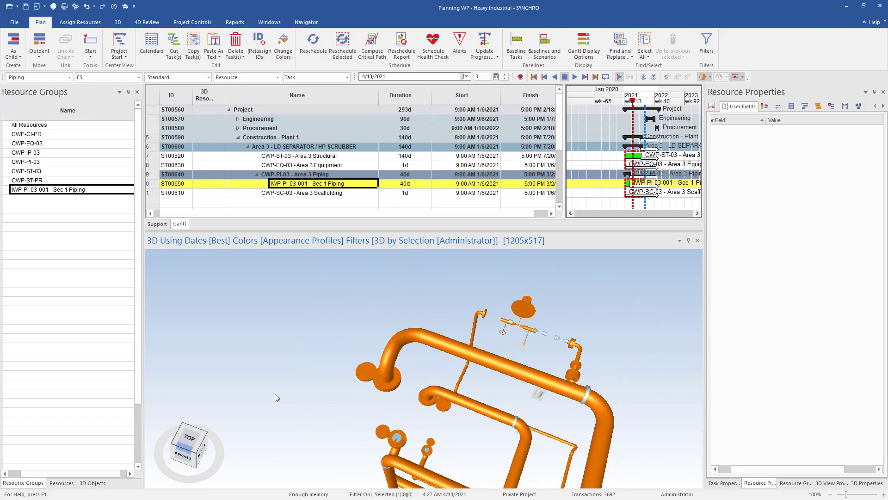
# Select the pipe, elbow and flange objects forming the large outer 18-inch piping loop in the 3D view.
pyautogui.moveTo(417, 337); pyautogui.dragTo(356, 379)
pyautogui.moveTo(441, 367); pyautogui.dragTo(433, 390)
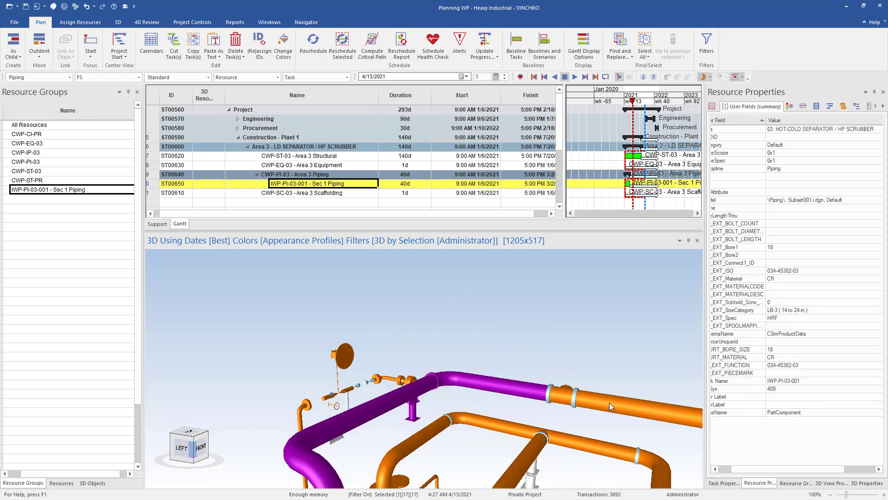
pyautogui.keyDown('ctrl'); pyautogui.moveTo(600, 412); pyautogui.dragTo(541, 367); pyautogui.keyUp('ctrl')
pyautogui.moveTo(555, 386); pyautogui.dragTo(481, 399, button='middle')
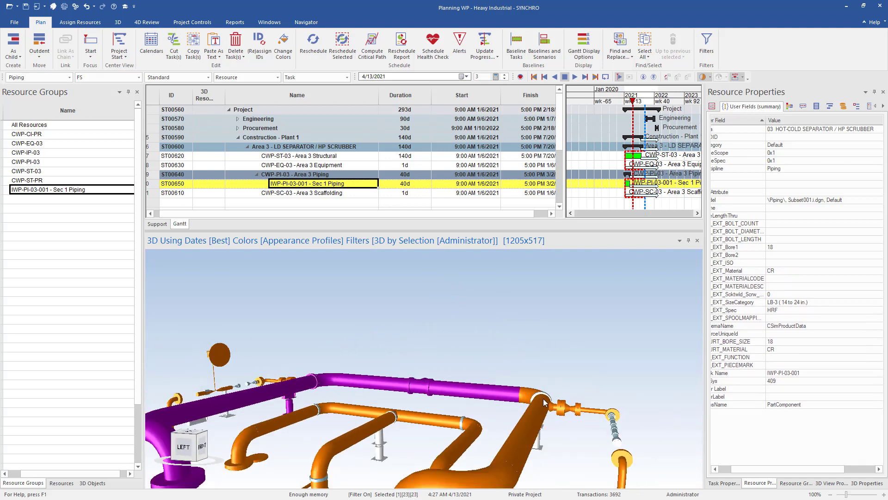
pyautogui.keyDown('ctrl'); pyautogui.click(541, 432); pyautogui.keyUp('ctrl')
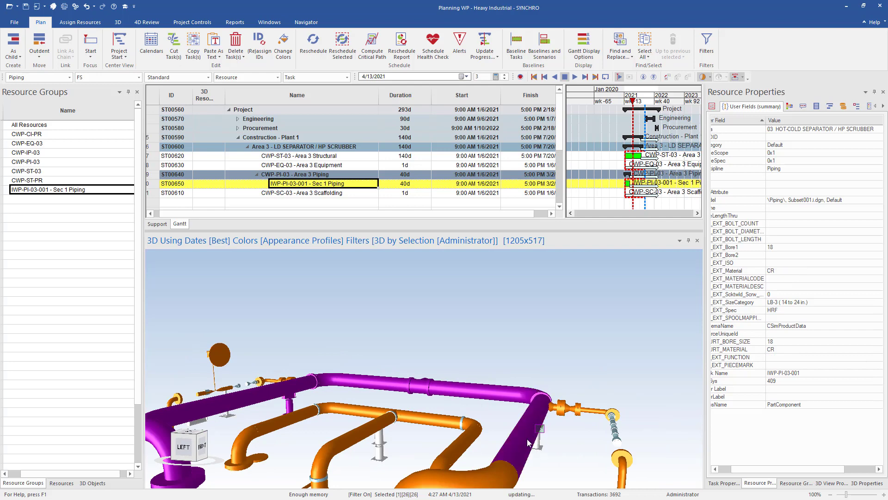
pyautogui.moveTo(510, 445); pyautogui.dragTo(514, 343)
pyautogui.keyDown('ctrl'); pyautogui.click(450, 405); pyautogui.keyUp('ctrl')
pyautogui.moveTo(438, 407); pyautogui.dragTo(333, 373)
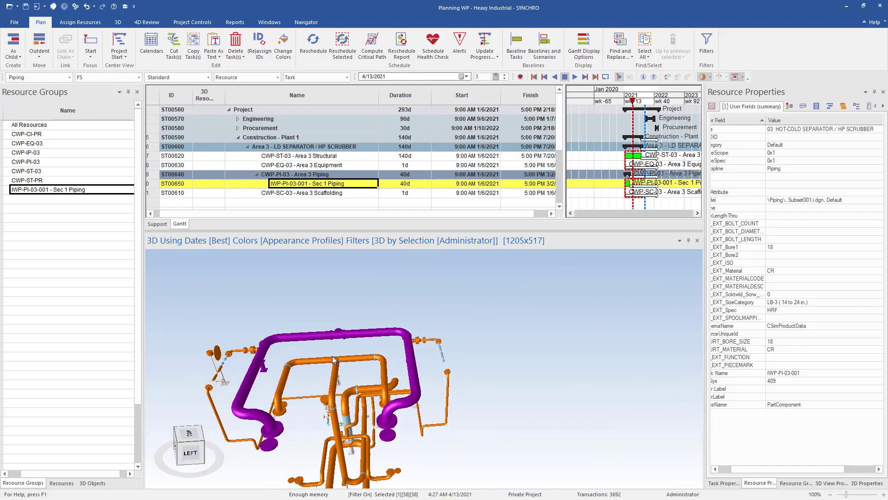
# Create a resource group named IWP-PI-03-001-1 from the selected outer loop piping objects.
pyautogui.rightClick(341, 330)
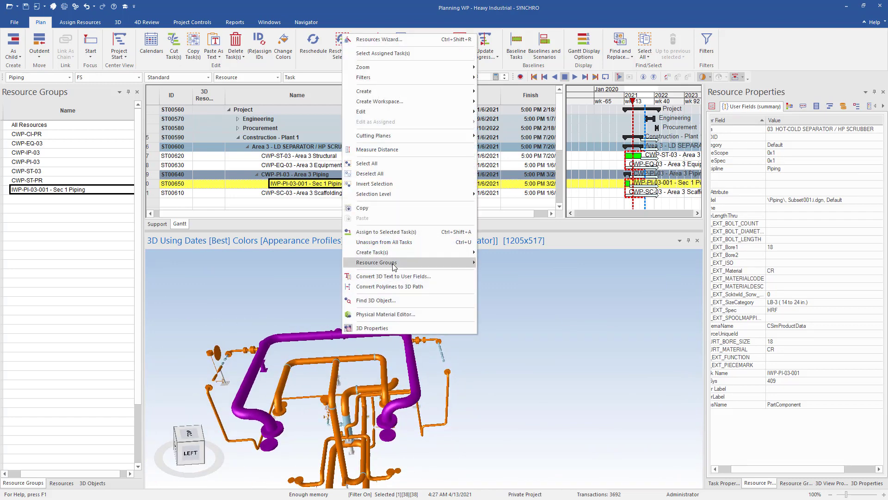
pyautogui.moveTo(434, 263)
pyautogui.click(510, 265)
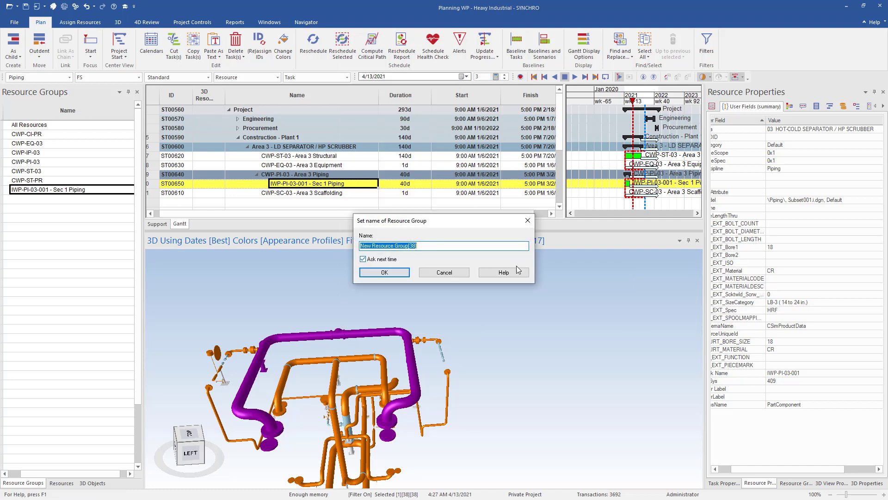
pyautogui.write('IWP-PI-03-001 - Sec 1 Piping')
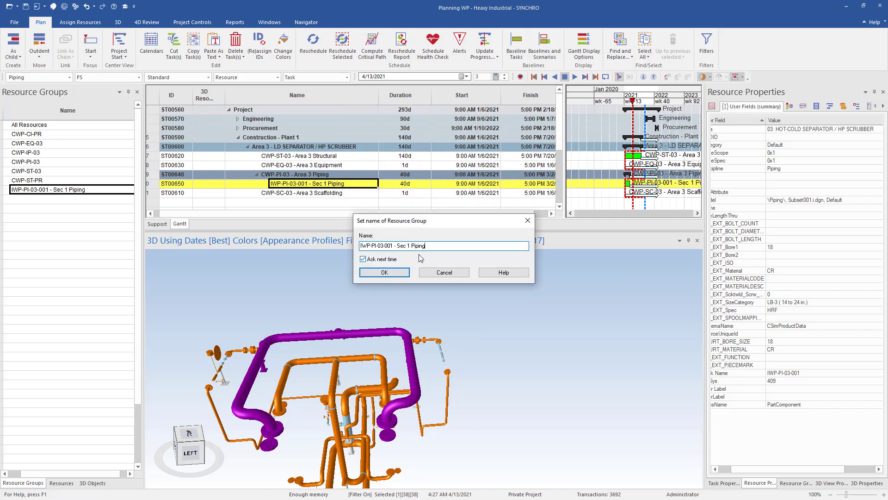
pyautogui.press('BackSpace')
pyautogui.press('BackSpace')
pyautogui.press('BackSpace')
pyautogui.press('BackSpace')
pyautogui.press('BackSpace')
pyautogui.press('BackSpace')
pyautogui.press('BackSpace')
pyautogui.press('BackSpace')
pyautogui.press('BackSpace')
pyautogui.press('BackSpace')
pyautogui.press('BackSpace')
pyautogui.write('-1')
pyautogui.click(383, 273)
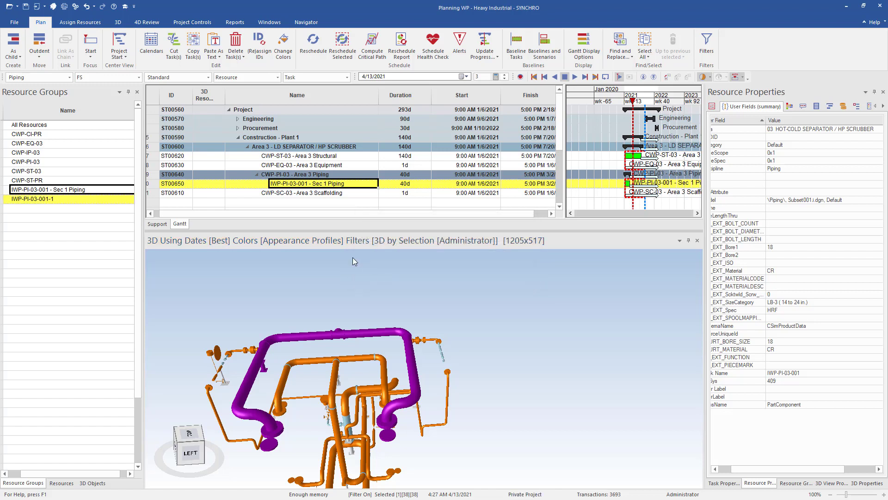
pyautogui.rightClick(64, 202)
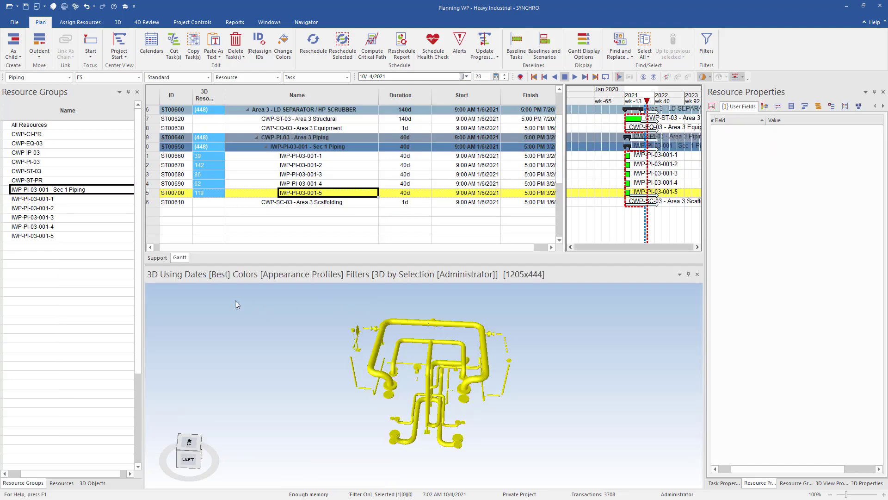
# Review in the 3D view which piping objects belong to resource groups IWP-PI-03-001-1 to IWP-PI-03-001-5.
pyautogui.click(41, 208)
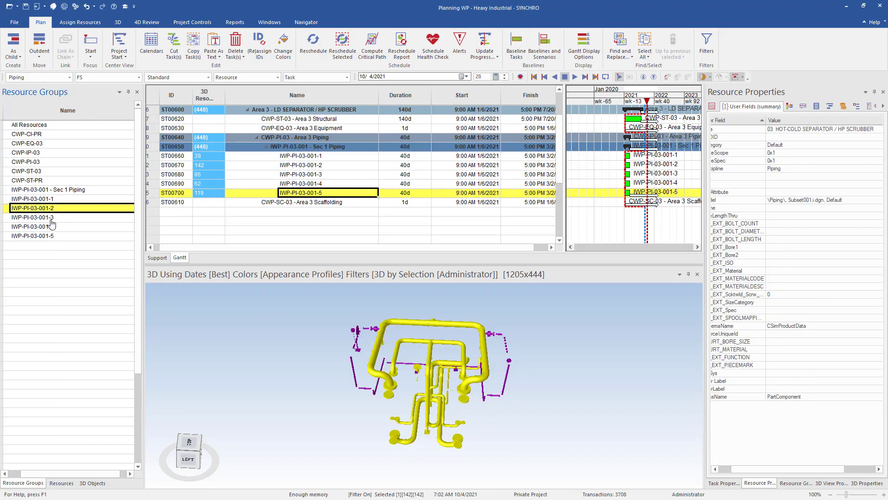
pyautogui.click(51, 218)
pyautogui.click(58, 228)
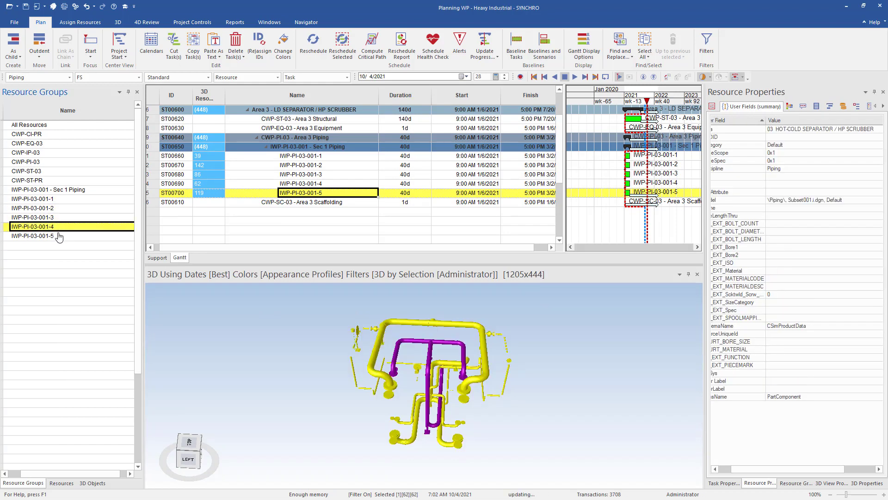
pyautogui.click(57, 237)
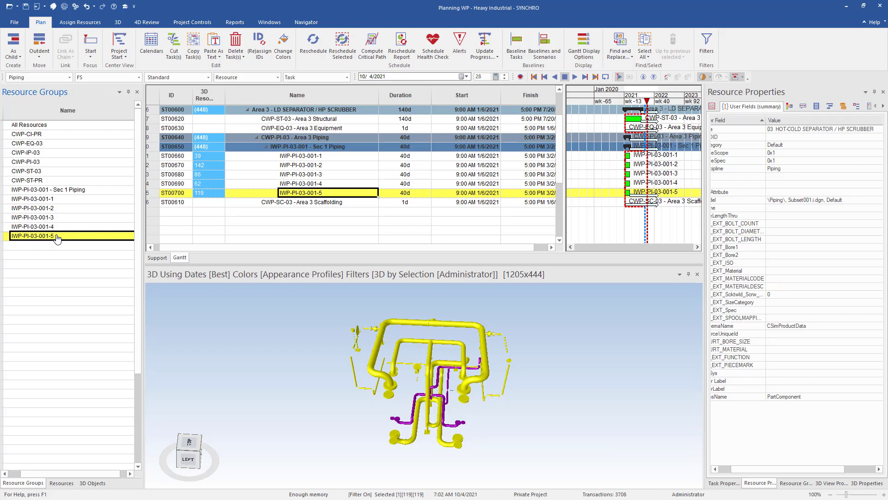
pyautogui.click(58, 201)
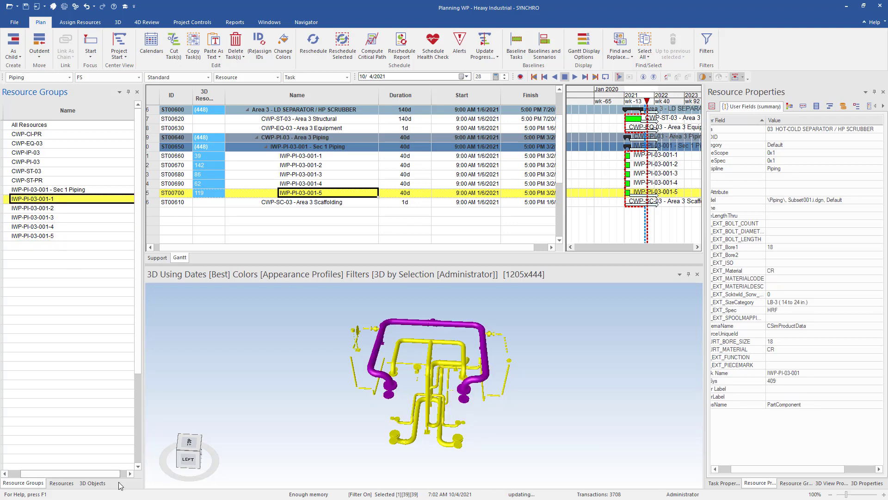
# Show the SteelArea3 and EquipmentArea3 objects together with PipingArea3 in the 3D view.
pyautogui.click(100, 484)
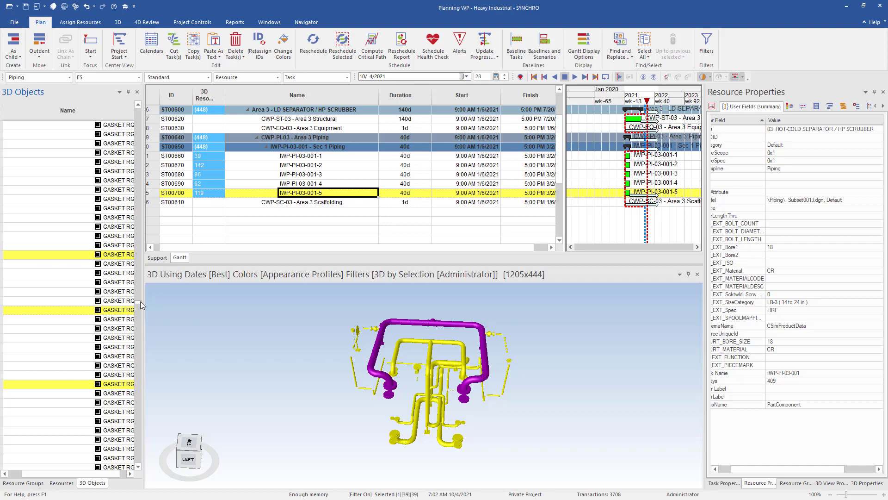
pyautogui.moveTo(139, 301); pyautogui.dragTo(122, 113)
pyautogui.click(32, 199)
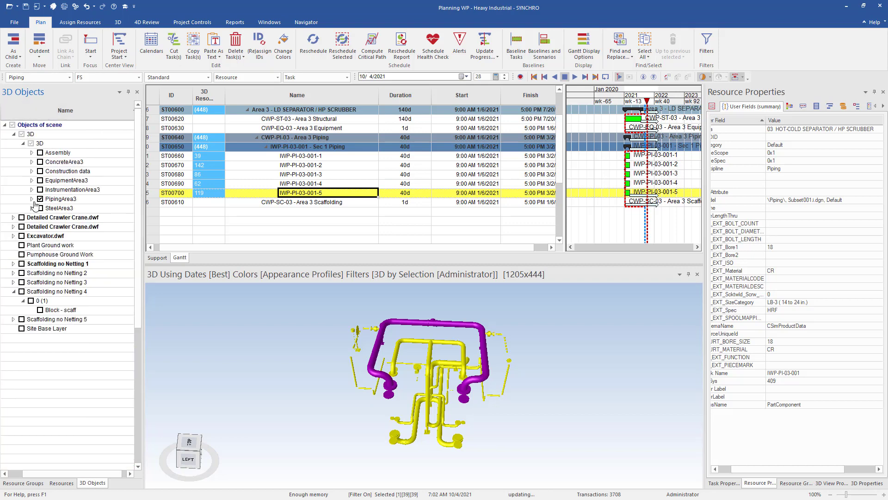
pyautogui.click(40, 200)
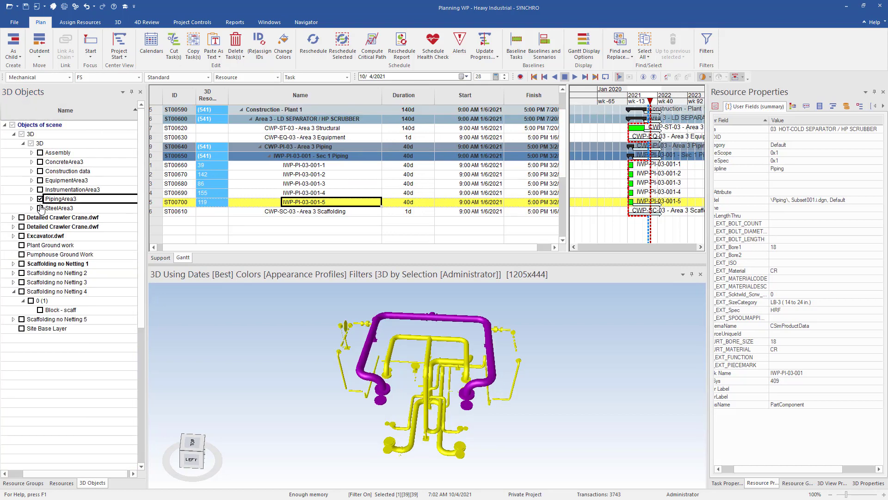
pyautogui.click(40, 208)
pyautogui.click(41, 181)
pyautogui.click(40, 199)
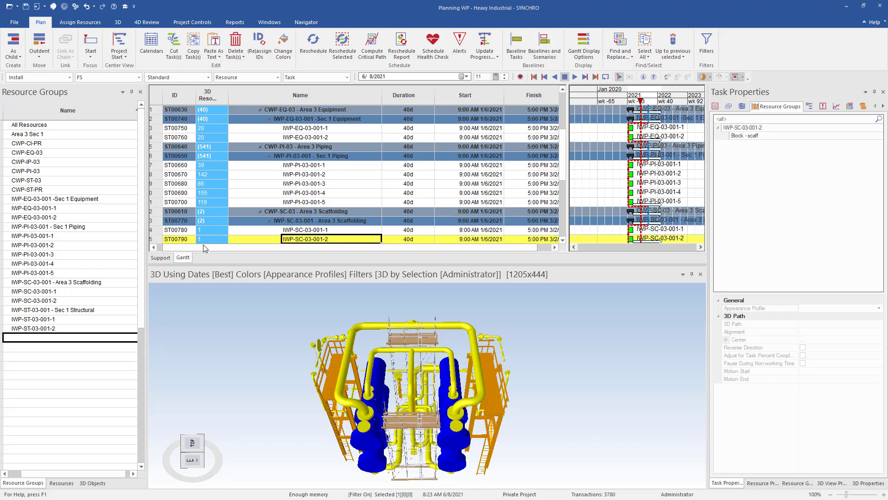
# Examine the objects contained in the equipment, piping, scaffolding and structural IWP resource groups by highlighting each group in the 3D view.
pyautogui.click(50, 212)
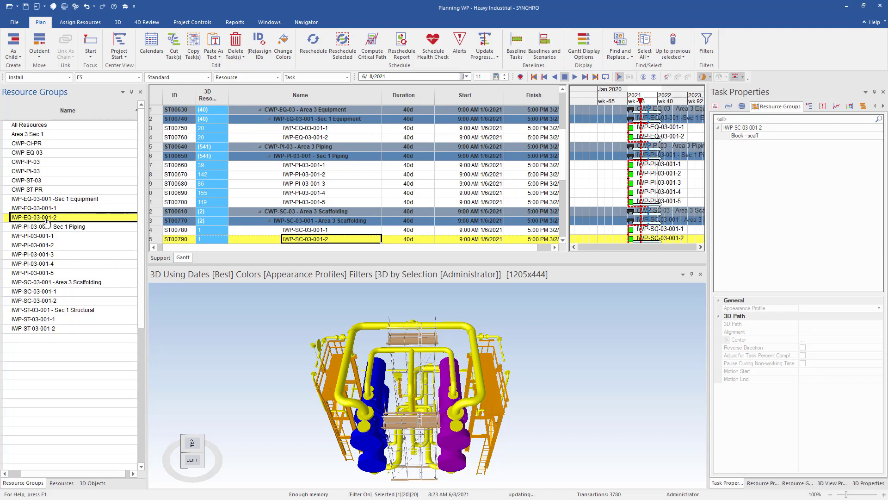
pyautogui.click(46, 236)
pyautogui.click(47, 246)
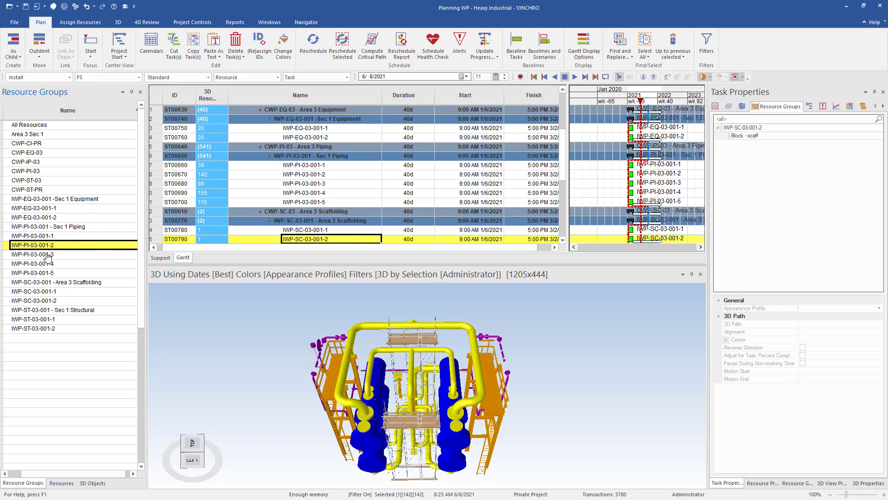
pyautogui.click(48, 257)
pyautogui.click(48, 264)
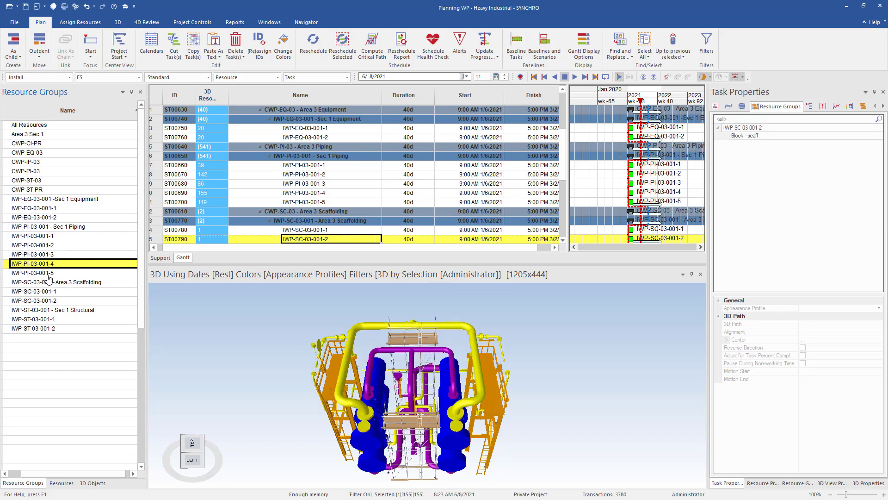
pyautogui.click(48, 274)
pyautogui.click(48, 293)
pyautogui.click(49, 300)
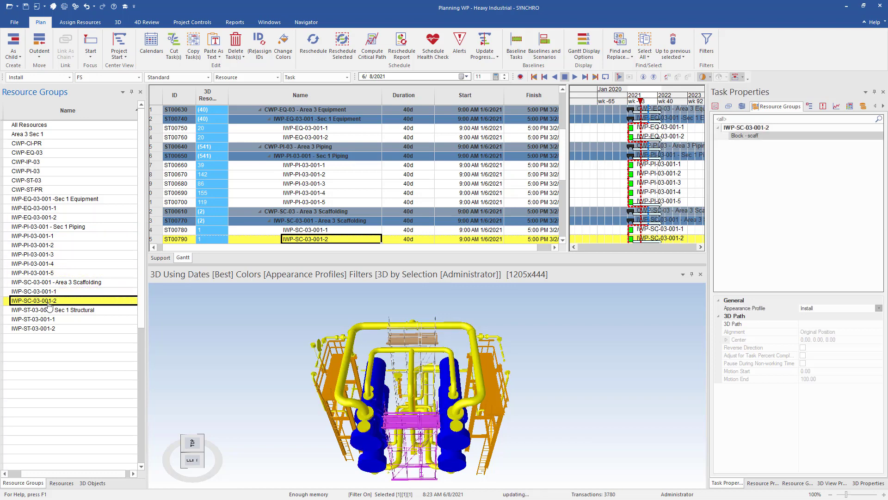
pyautogui.click(50, 319)
pyautogui.click(54, 329)
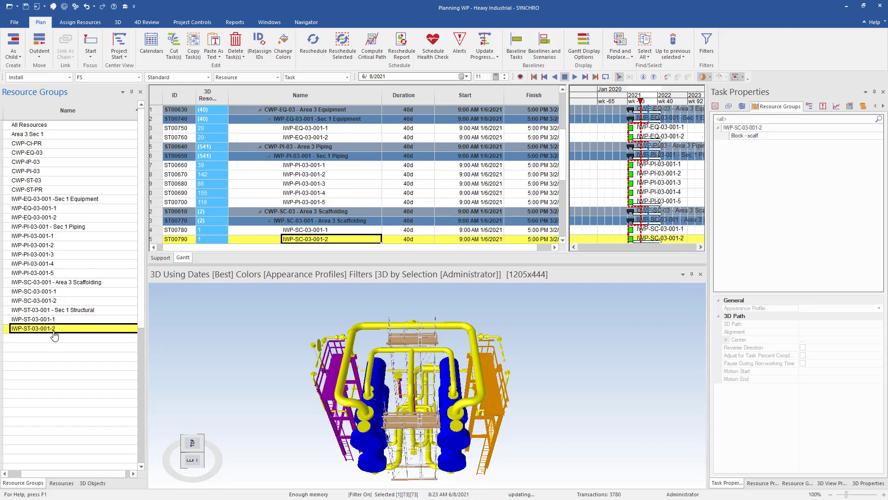
# Link the IWP tasks as one chain in the order EQ-1, EQ-2, PI-1, PI-2, SC-1, SC-2, PI-3, PI-4, ST-1, ST-2, PI-5.
pyautogui.moveTo(384, 265); pyautogui.dragTo(384, 296)
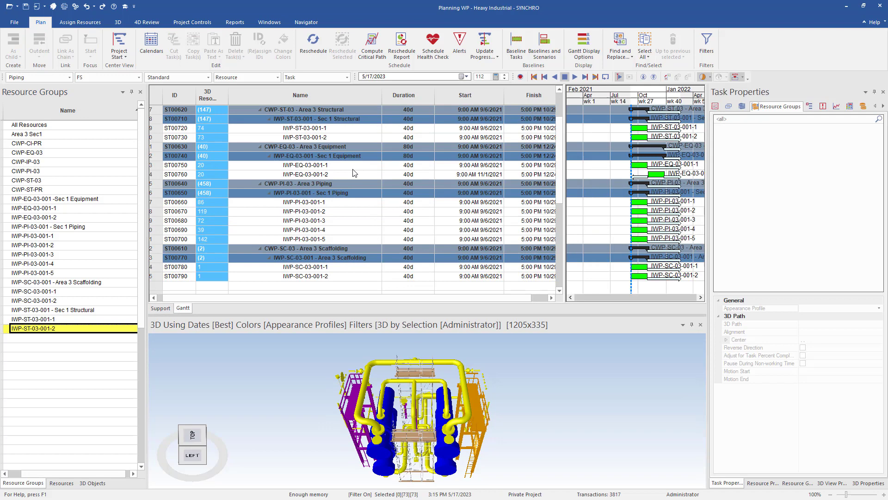
pyautogui.click(354, 169)
pyautogui.keyDown('shift'); pyautogui.click(354, 175); pyautogui.keyUp('shift')
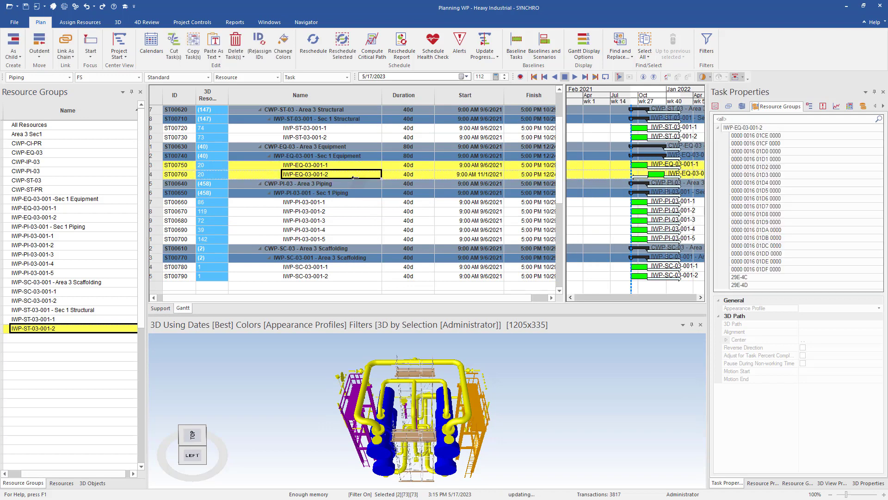
pyautogui.keyDown('ctrl'); pyautogui.click(350, 202); pyautogui.keyUp('ctrl')
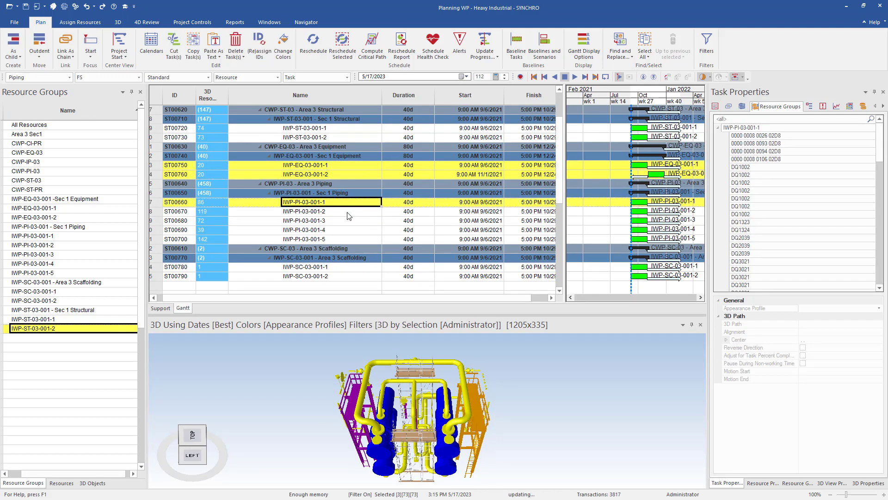
pyautogui.keyDown('ctrl'); pyautogui.click(350, 212); pyautogui.keyUp('ctrl')
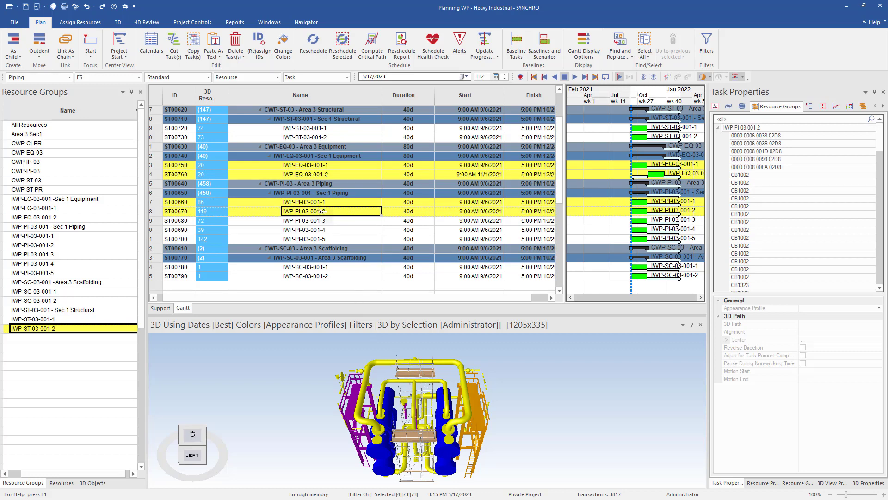
pyautogui.keyDown('ctrl'); pyautogui.click(332, 267); pyautogui.keyUp('ctrl')
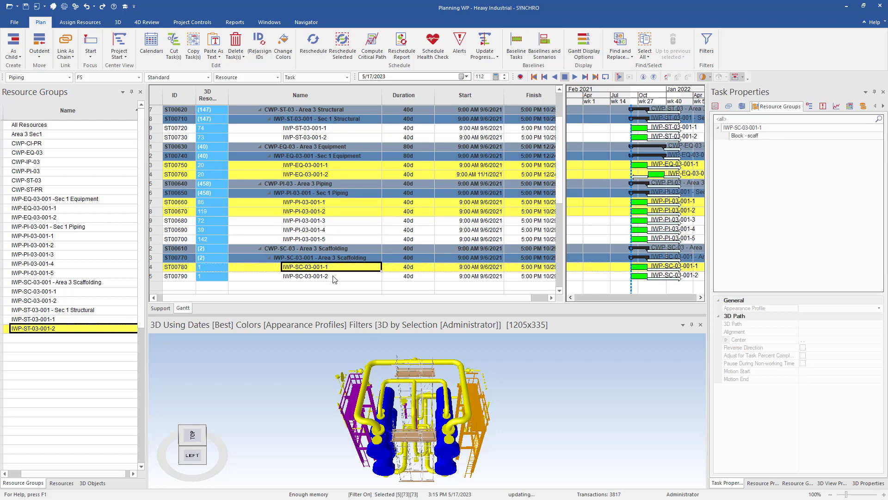
pyautogui.keyDown('ctrl'); pyautogui.click(334, 277); pyautogui.keyUp('ctrl')
pyautogui.keyDown('ctrl'); pyautogui.click(327, 222); pyautogui.keyUp('ctrl')
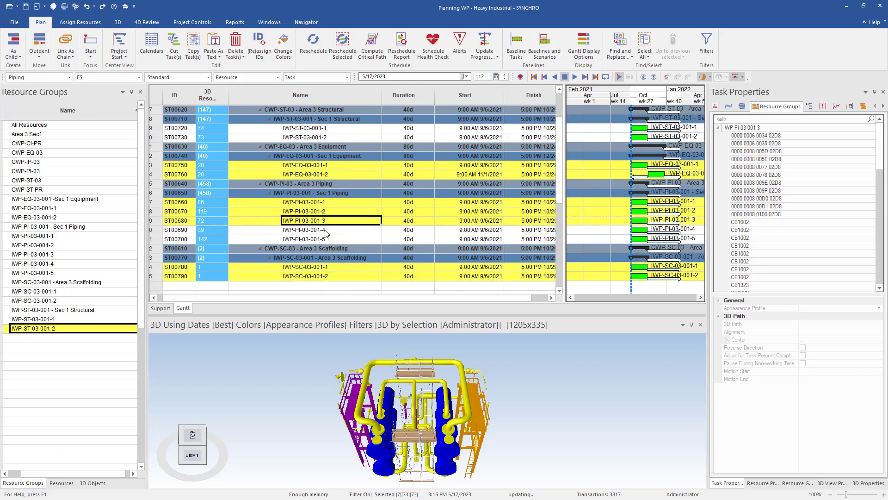
pyautogui.keyDown('ctrl'); pyautogui.click(325, 232); pyautogui.keyUp('ctrl')
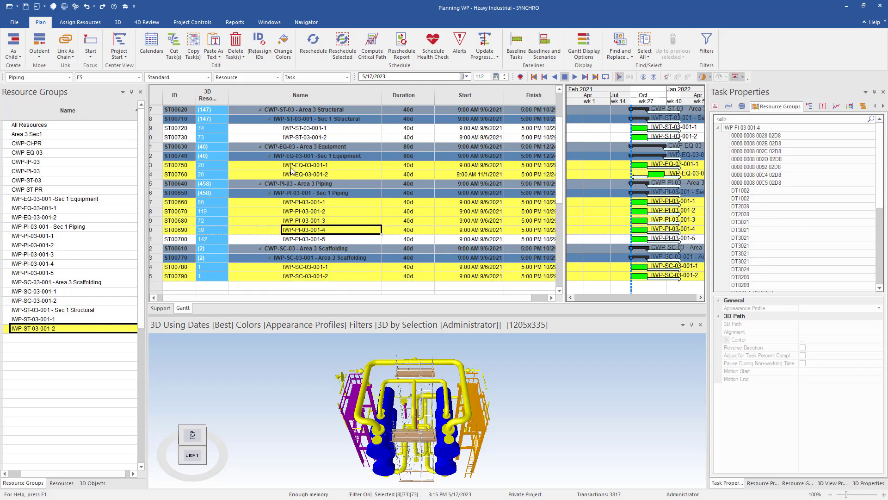
pyautogui.keyDown('ctrl'); pyautogui.click(318, 130); pyautogui.keyUp('ctrl')
pyautogui.keyDown('ctrl'); pyautogui.click(319, 138); pyautogui.keyUp('ctrl')
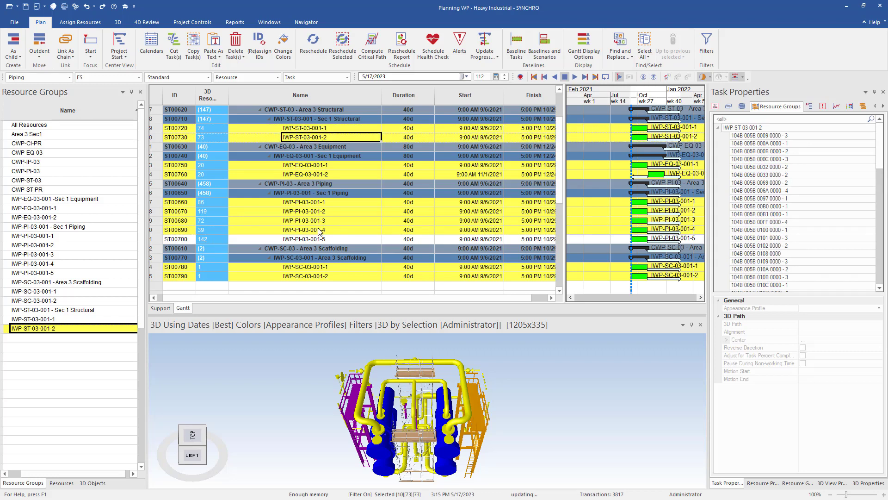
pyautogui.keyDown('ctrl'); pyautogui.click(324, 239); pyautogui.keyUp('ctrl')
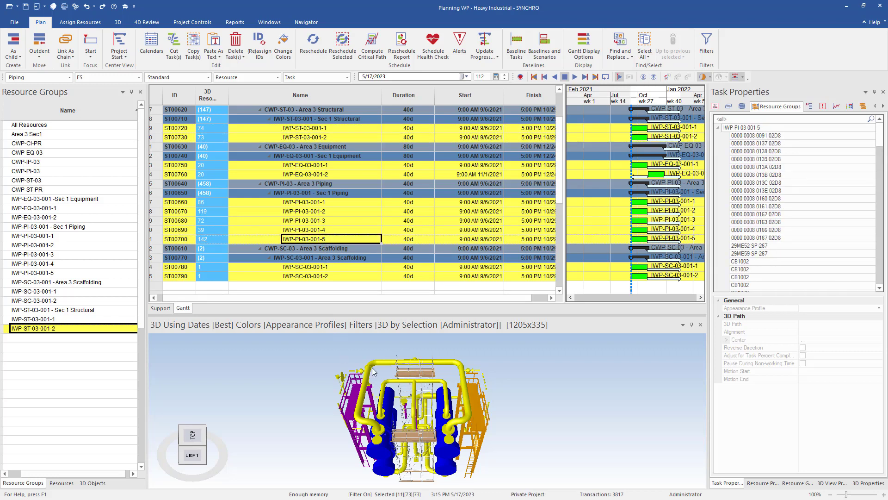
pyautogui.click(65, 42)
# Reschedule the project ASAP from the 6 September 2021 data date and move the focus time to 7/20/2023 in a widened Gantt chart.
pyautogui.click(314, 42)
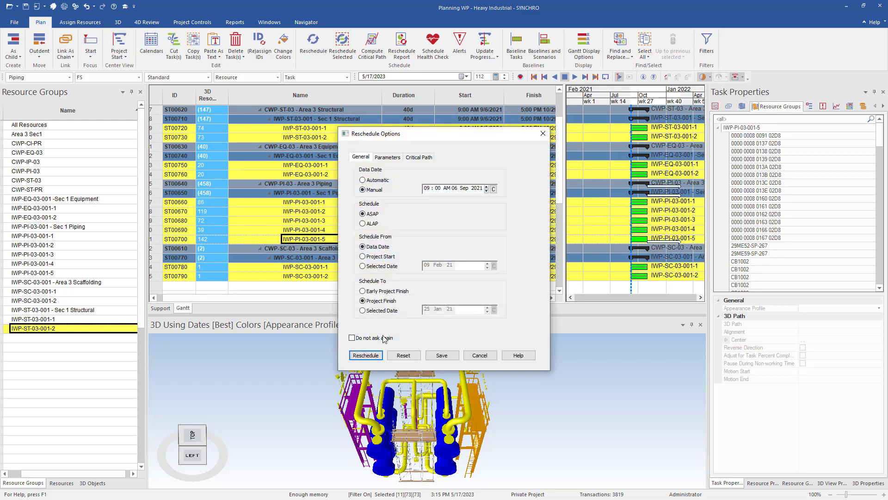
pyautogui.click(365, 355)
pyautogui.moveTo(461, 239); pyautogui.dragTo(461, 239)
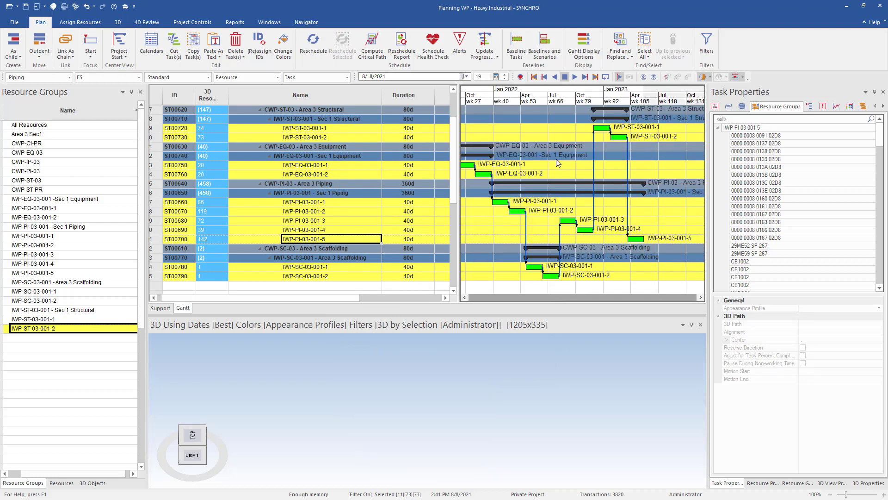
pyautogui.moveTo(498, 101); pyautogui.dragTo(679, 135)
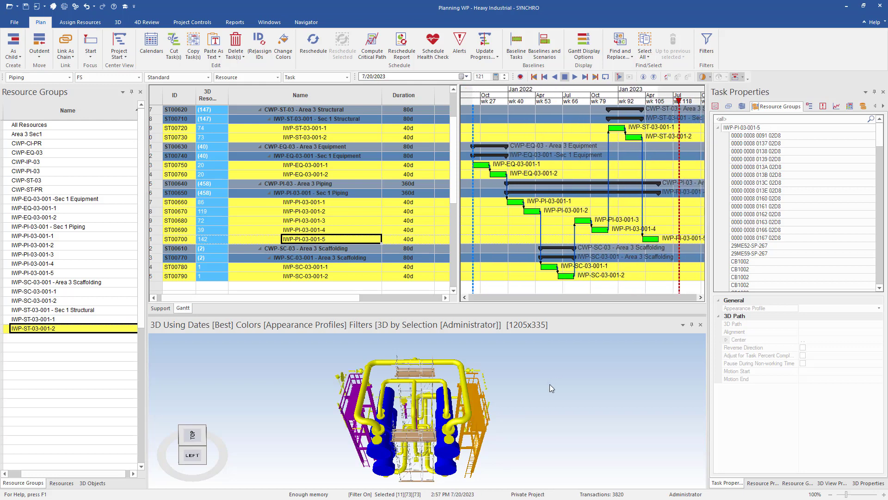